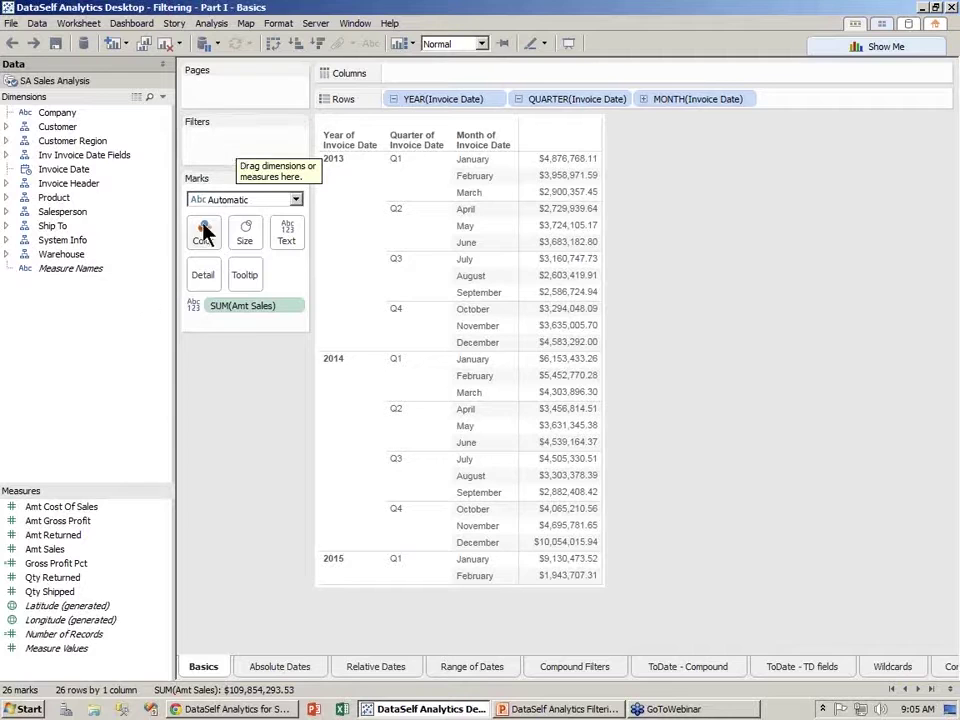
# Review the Range of values, At least, At most and Special options for a Sum filter on Amt Sales without applying one
pyautogui.moveTo(45, 557); pyautogui.dragTo(229, 151)
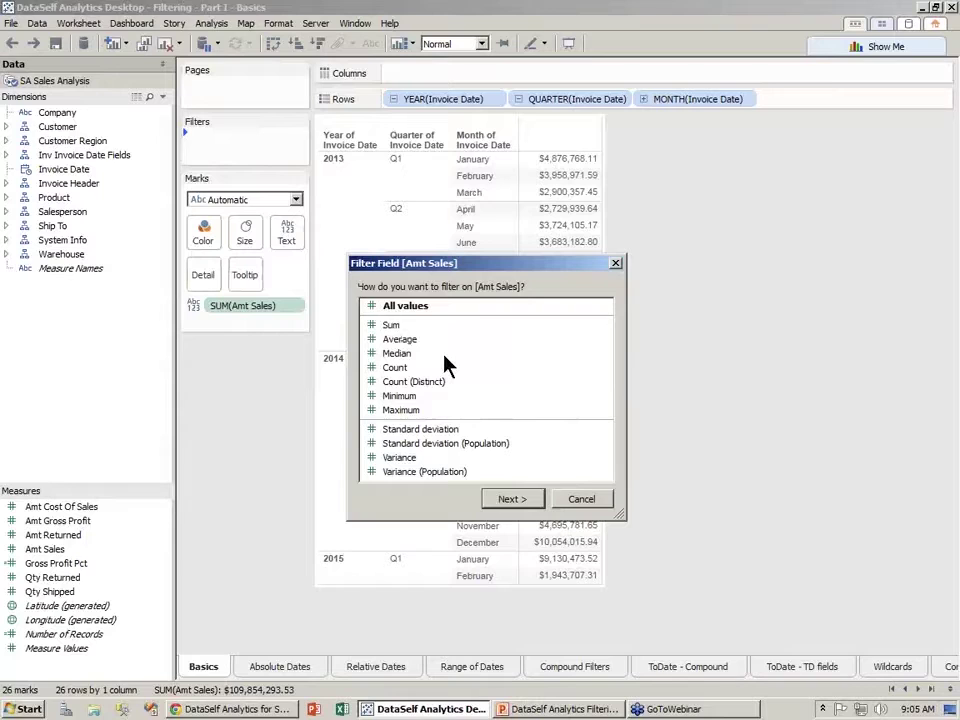
pyautogui.click(393, 326)
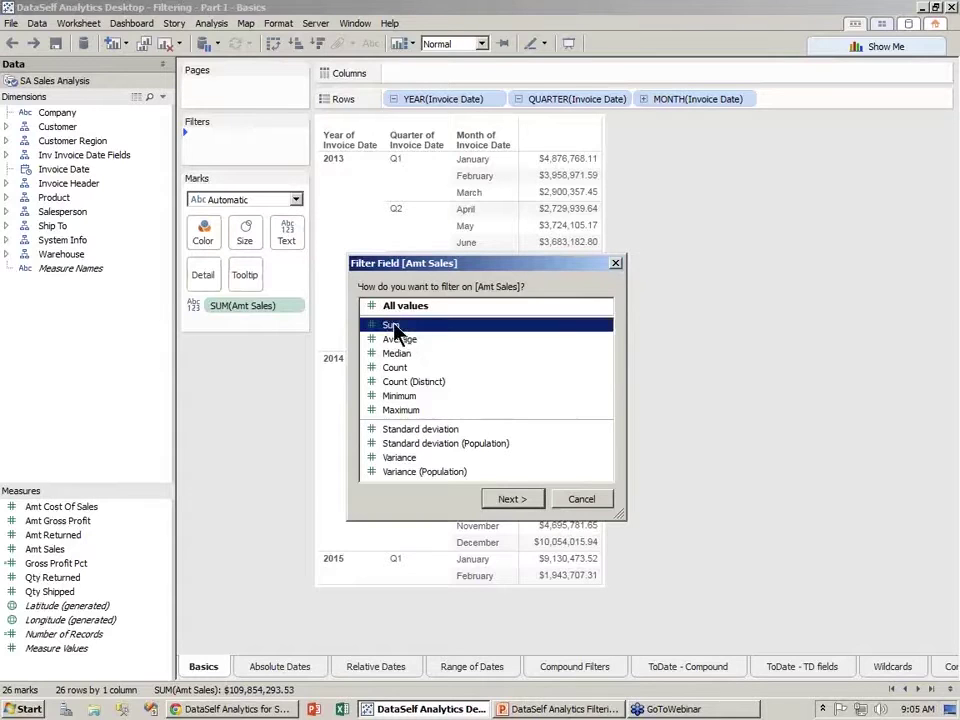
pyautogui.click(511, 499)
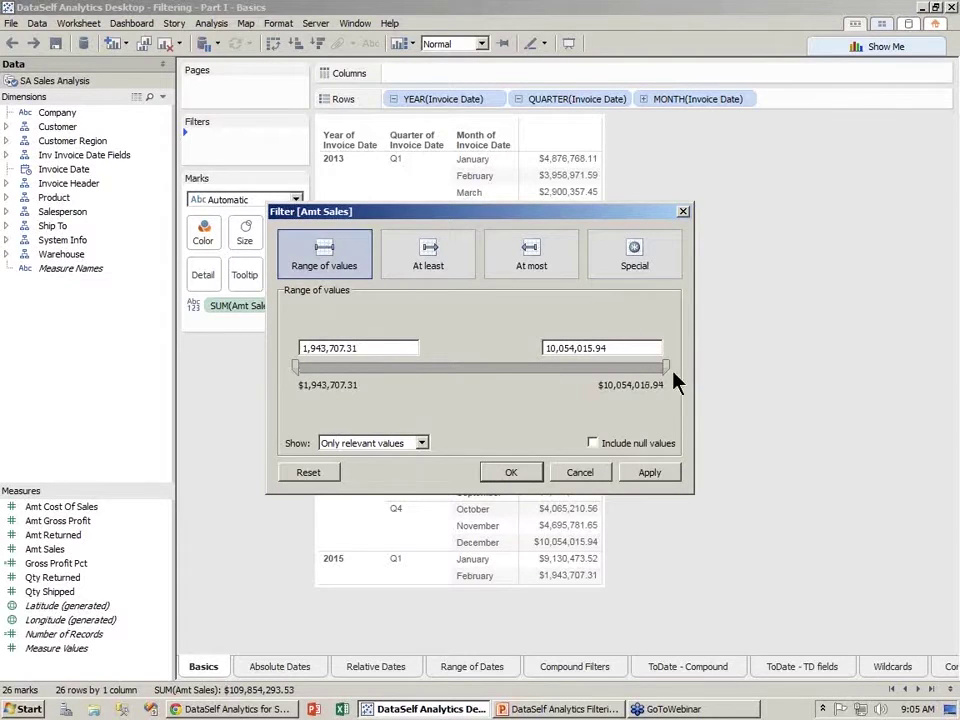
pyautogui.click(462, 278)
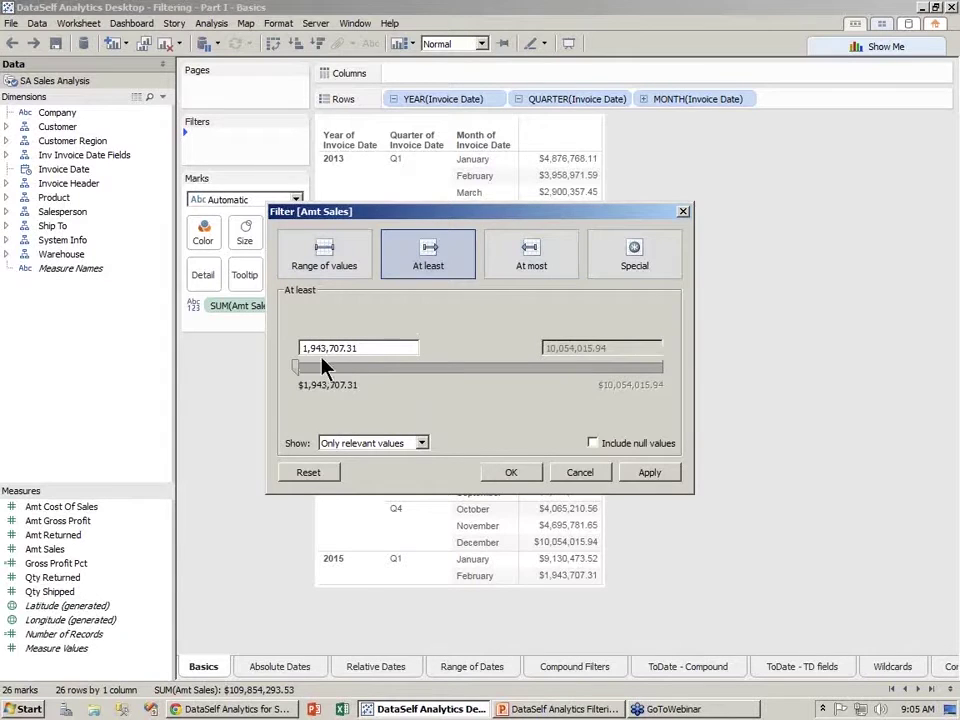
pyautogui.click(551, 266)
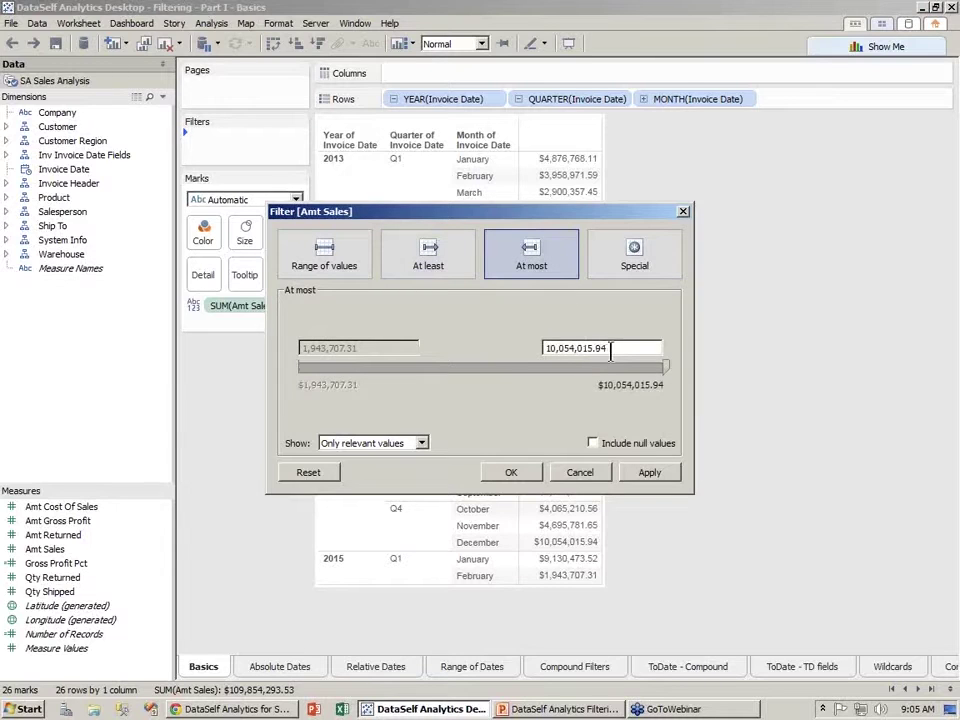
pyautogui.click(634, 255)
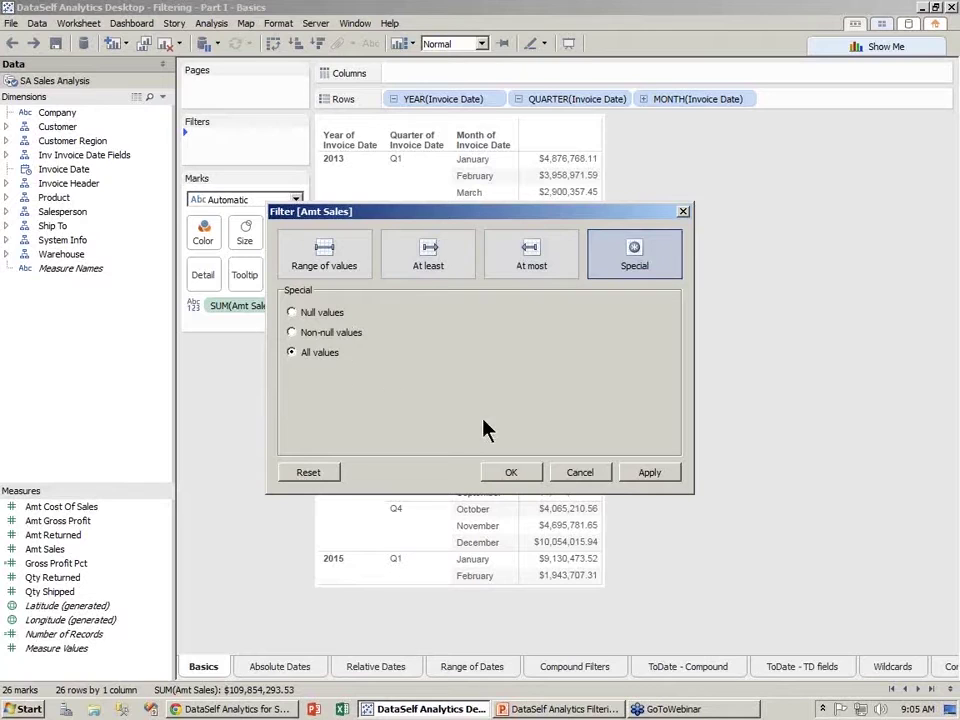
pyautogui.click(578, 473)
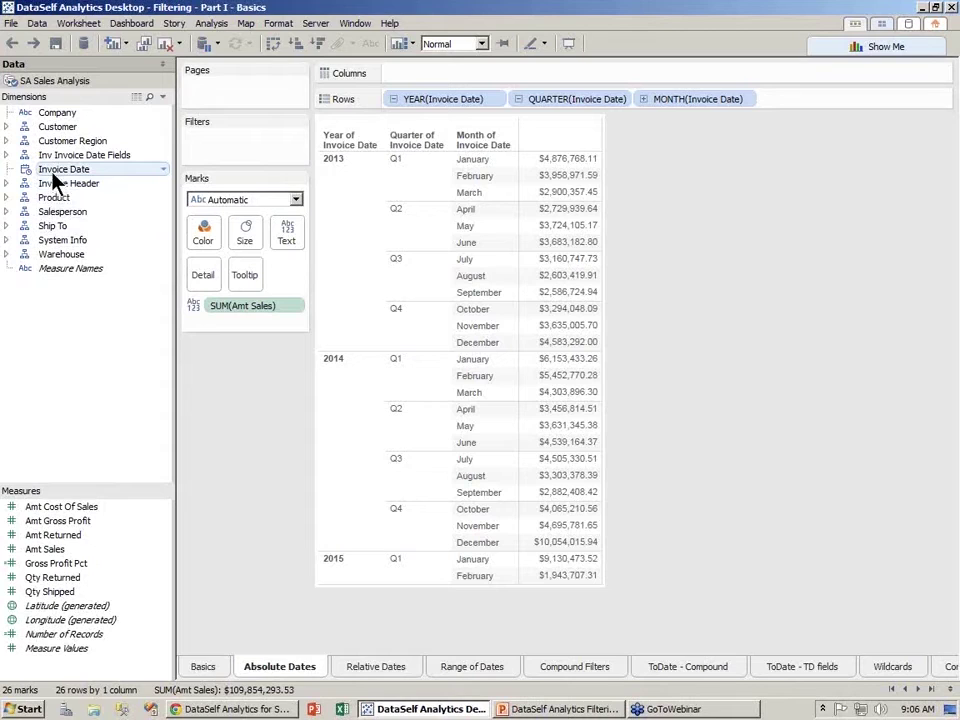
# Add a Years filter on Invoice Date to the Absolute Dates sheet with all years selected, and show its quick filter
pyautogui.moveTo(55, 177); pyautogui.dragTo(215, 156)
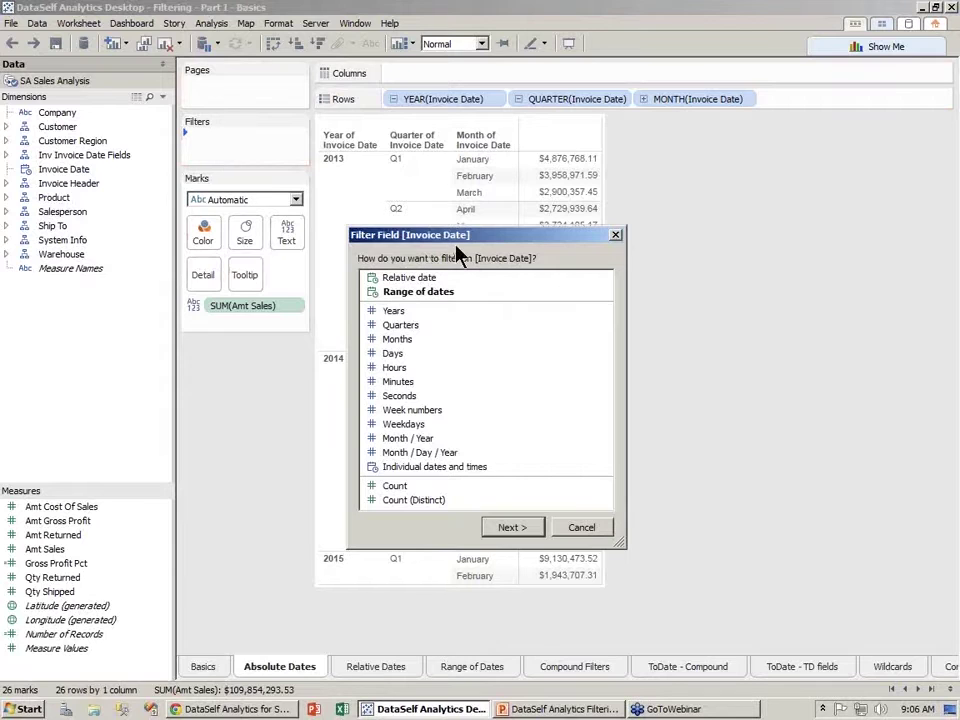
pyautogui.click(393, 313)
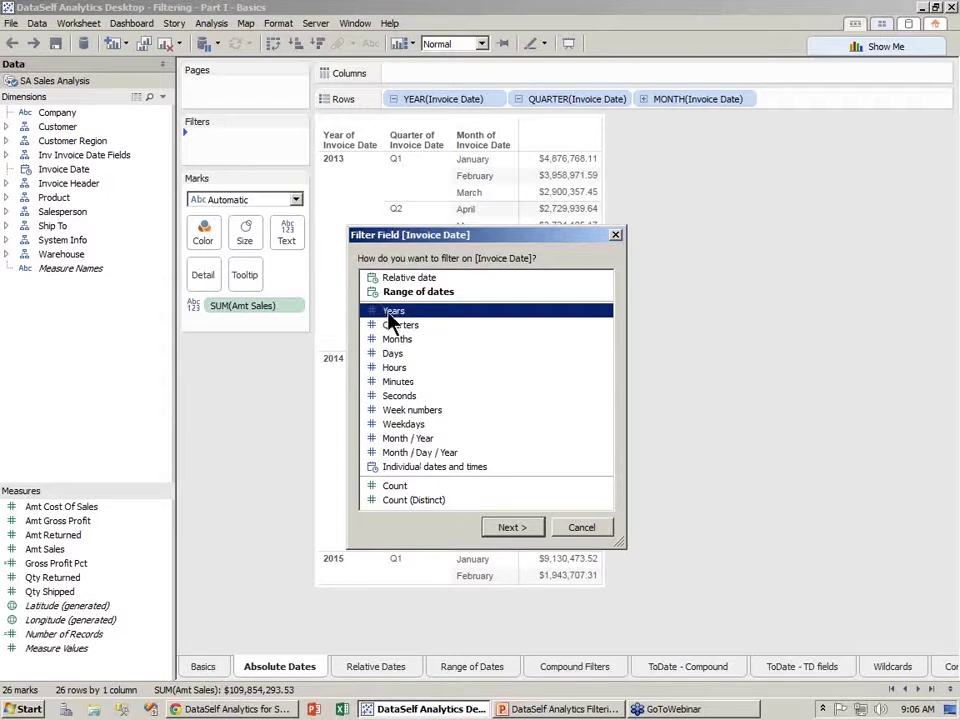
pyautogui.click(522, 532)
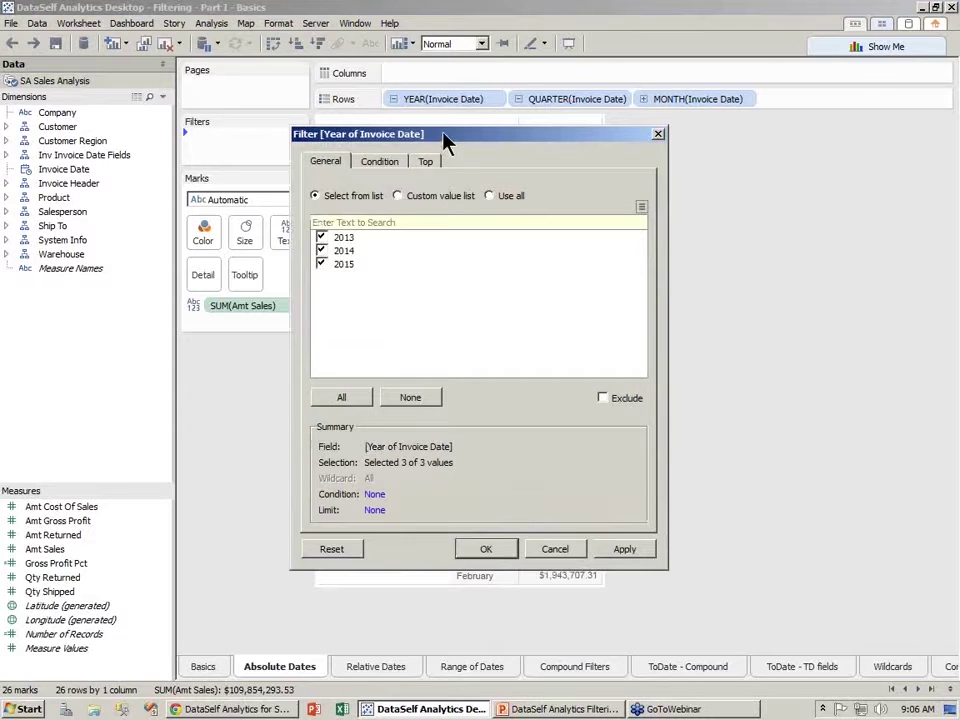
pyautogui.moveTo(446, 139); pyautogui.dragTo(706, 189)
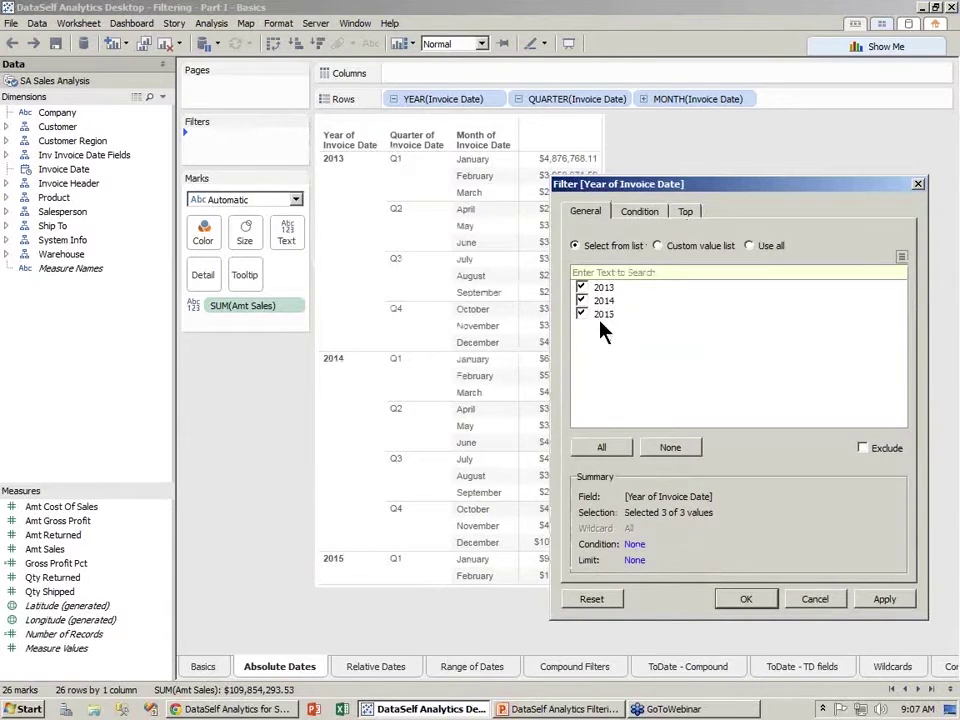
pyautogui.click(768, 603)
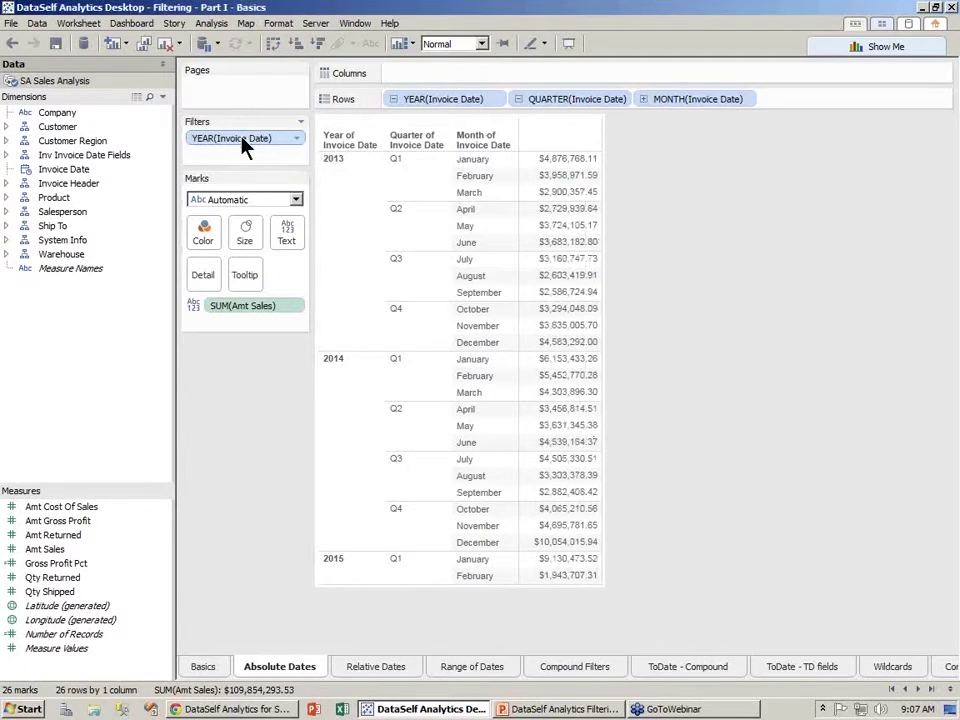
pyautogui.click(299, 143)
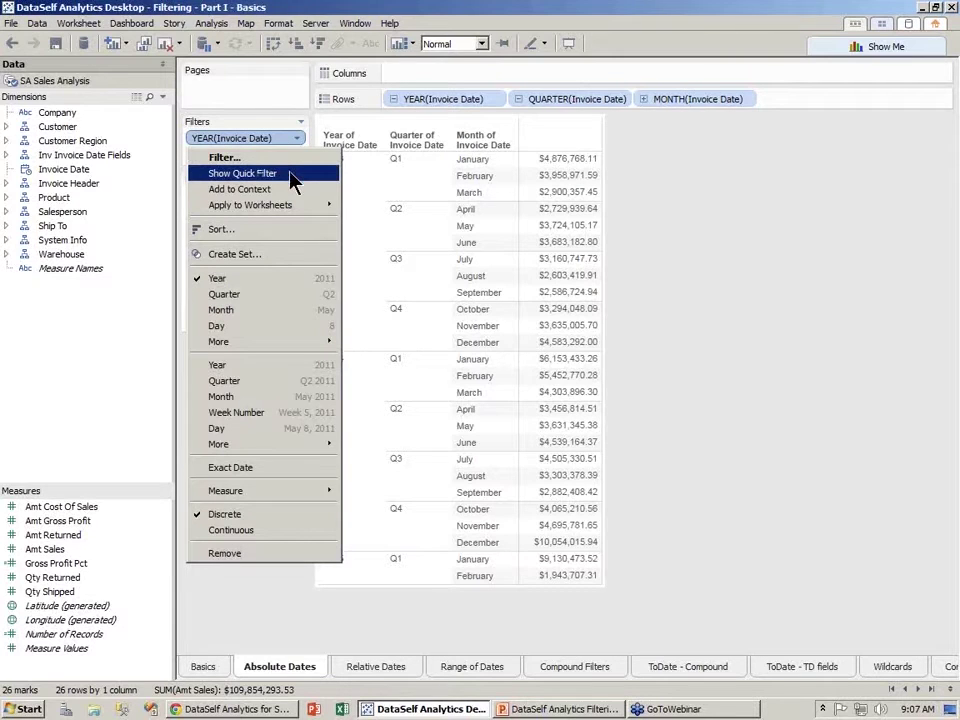
pyautogui.click(290, 173)
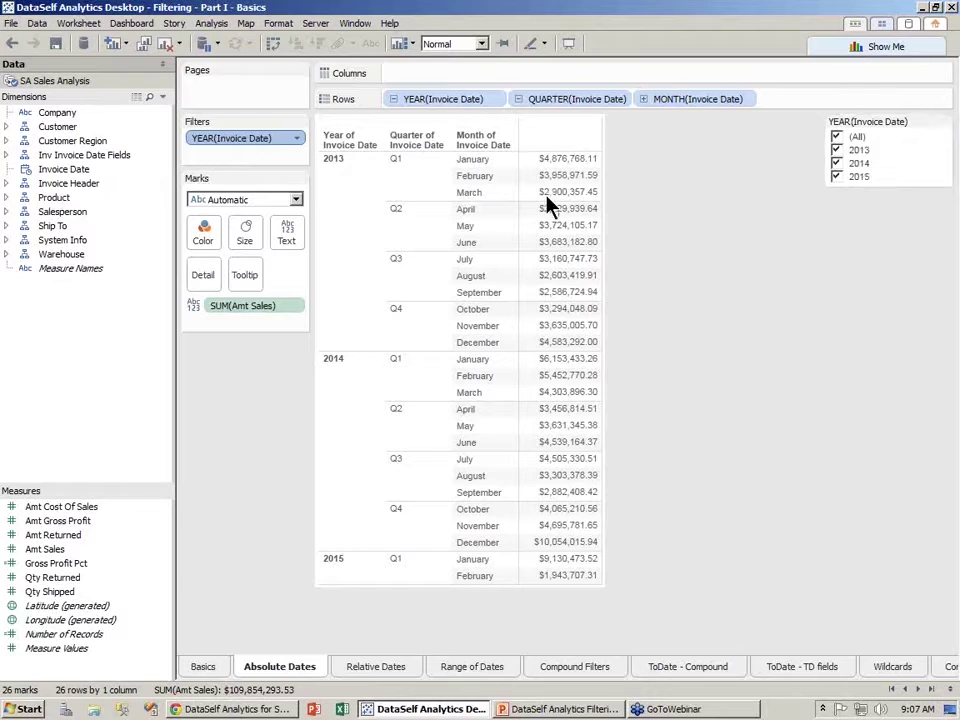
# Switch the year quick filter through 2015 only, 2013 only, all years, and back to 2015 only
pyautogui.click(836, 150)
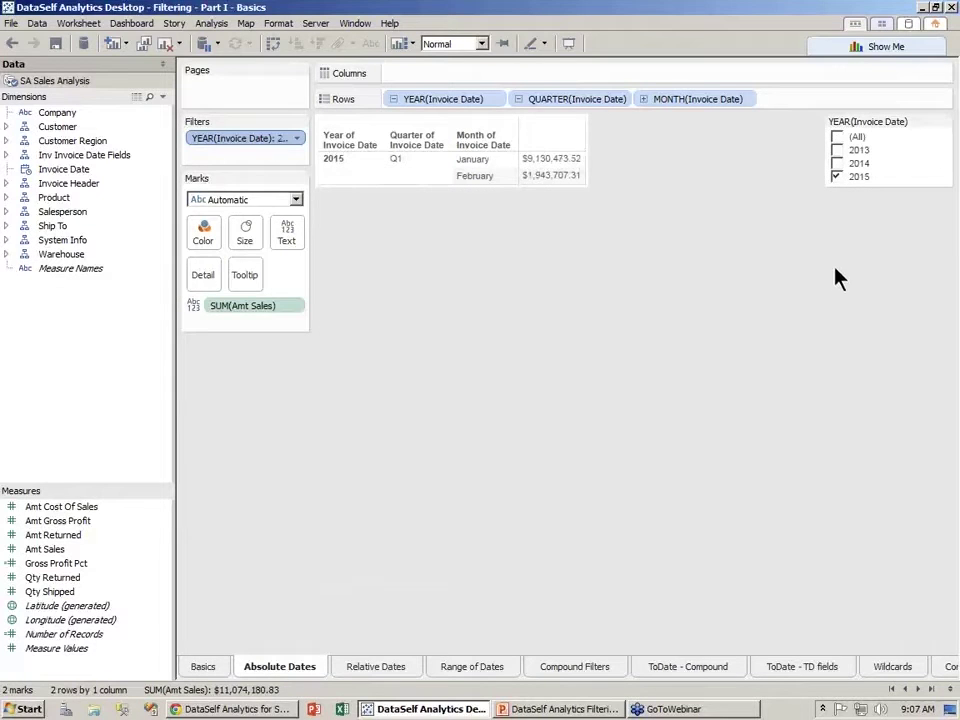
pyautogui.click(836, 150)
pyautogui.click(837, 177)
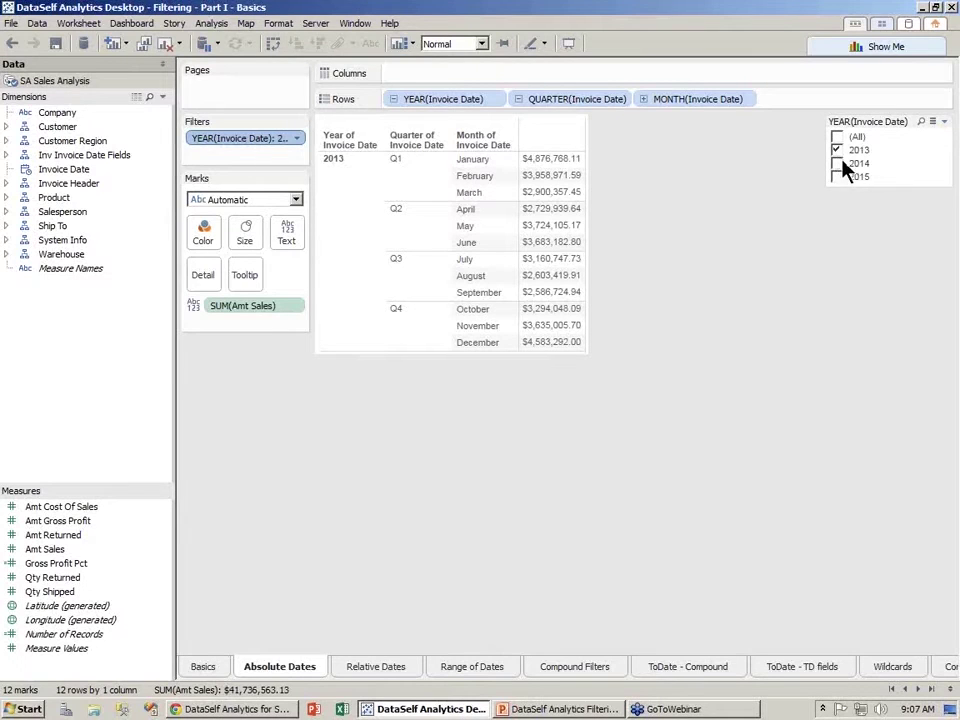
pyautogui.click(835, 178)
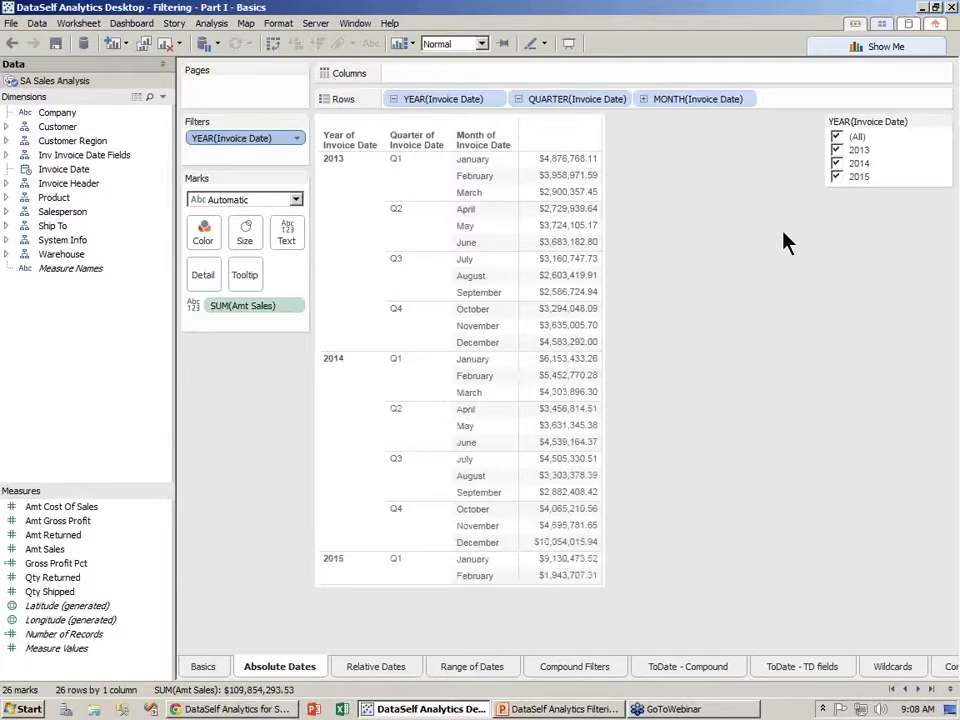
pyautogui.click(836, 163)
pyautogui.click(836, 150)
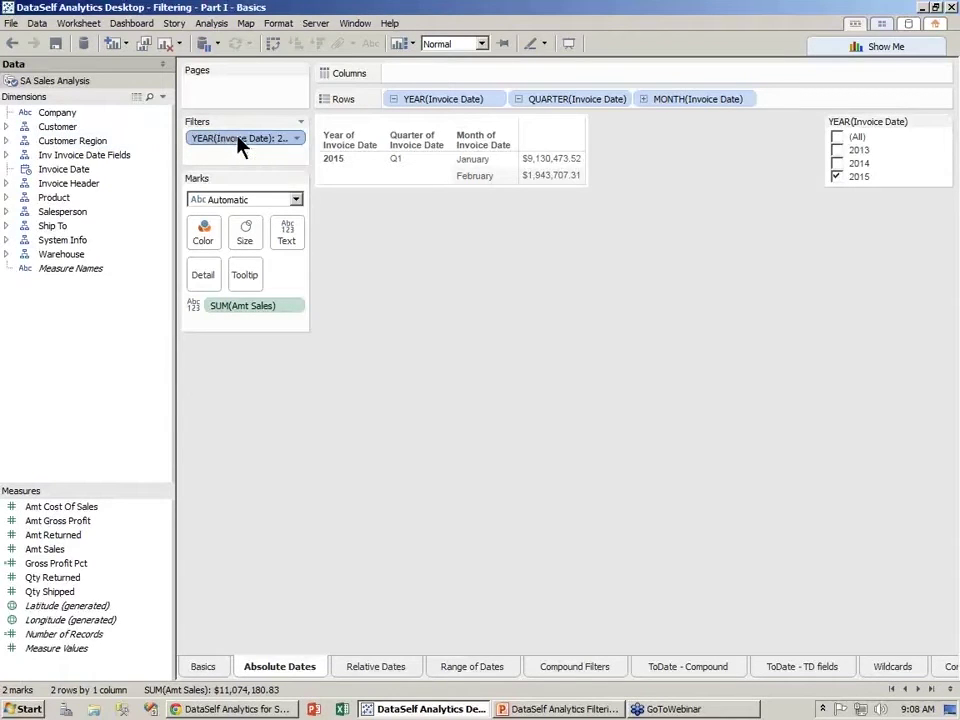
# Replace the year filter with a Quarters filter on Invoice Date, and limit it to Q1 through its quick filter
pyautogui.moveTo(240, 145); pyautogui.dragTo(203, 158)
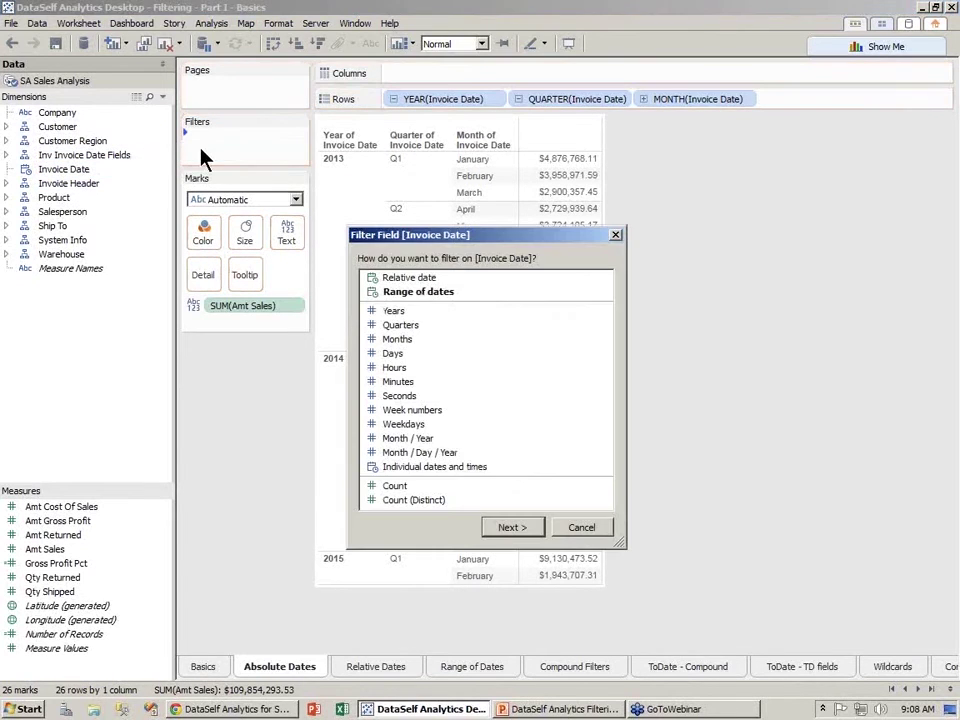
pyautogui.click(400, 326)
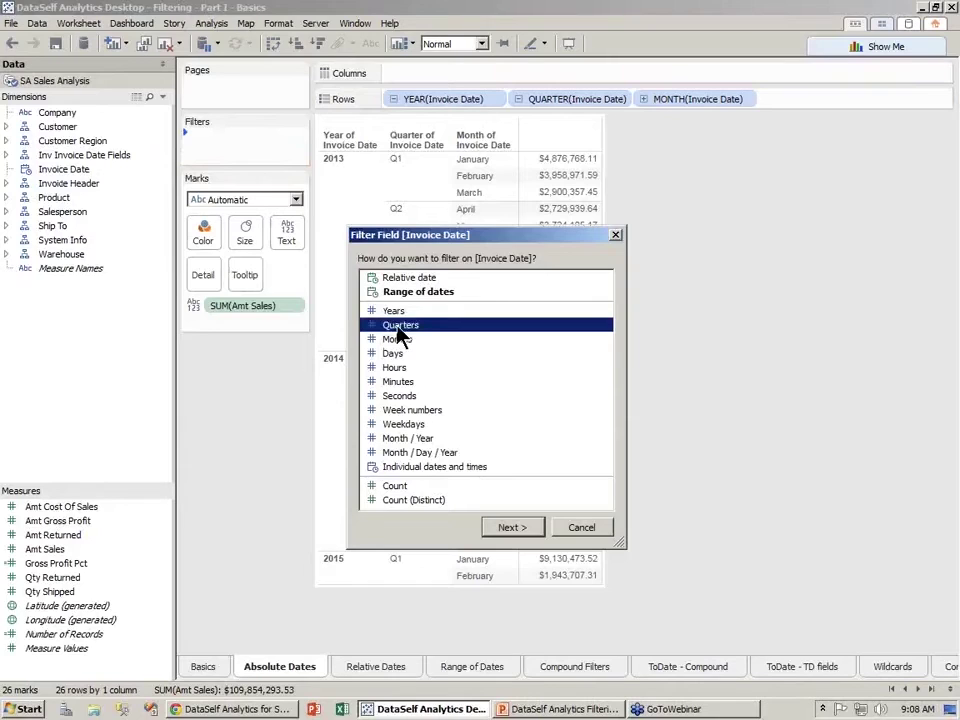
pyautogui.click(510, 528)
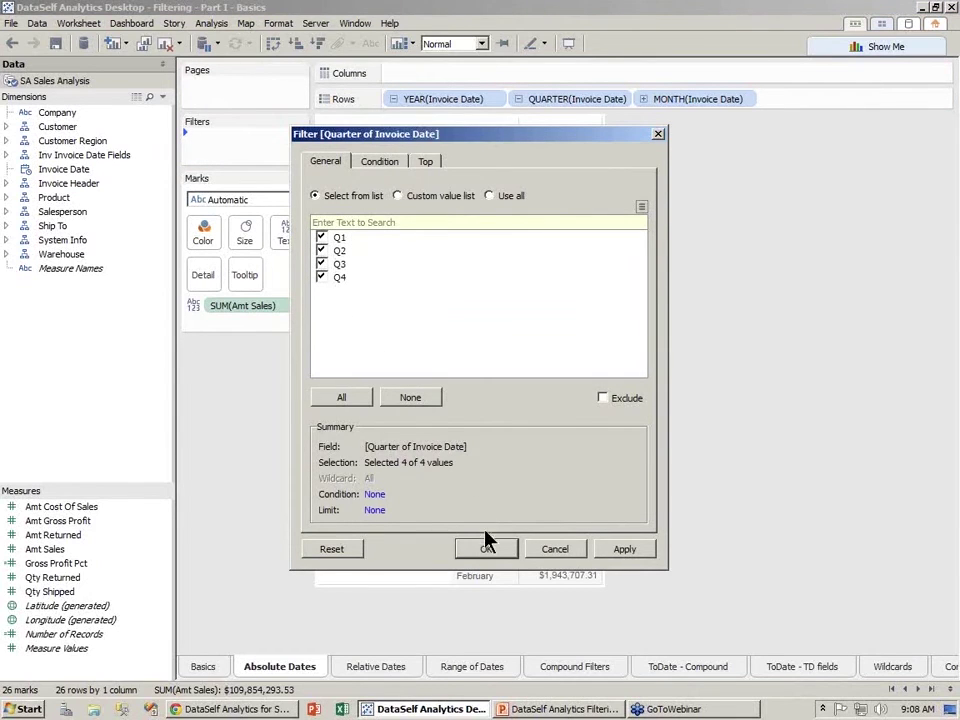
pyautogui.click(488, 550)
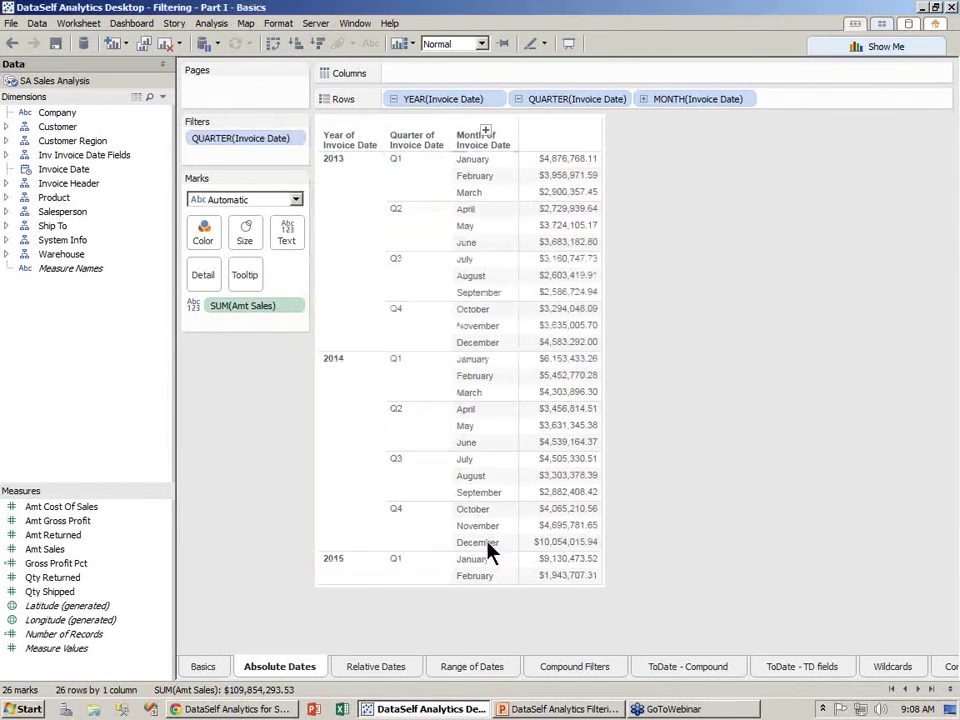
pyautogui.click(299, 141)
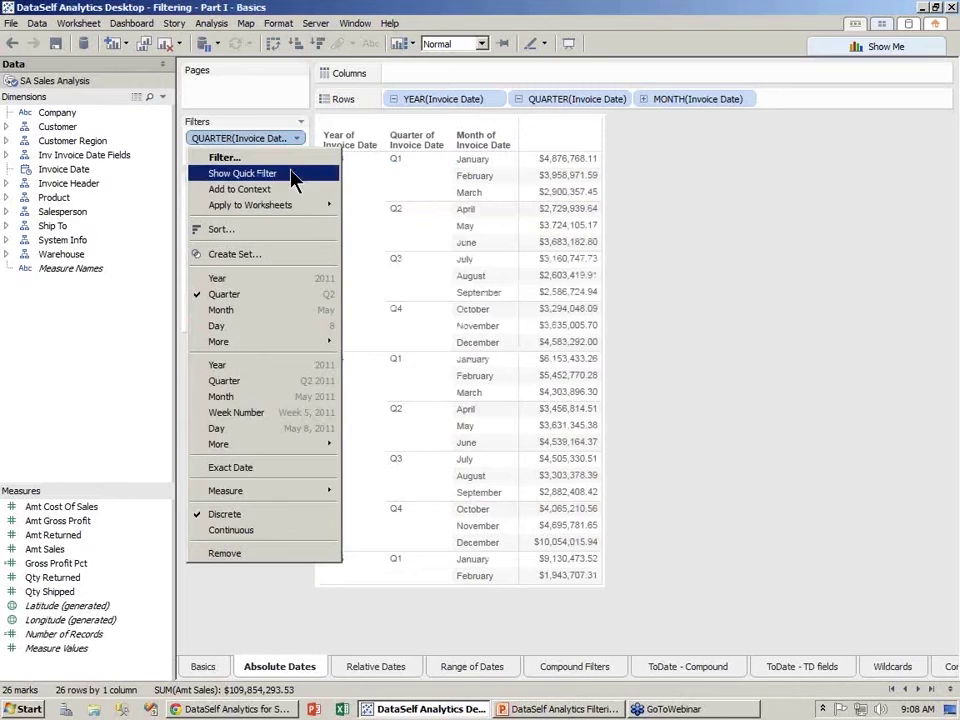
pyautogui.click(242, 173)
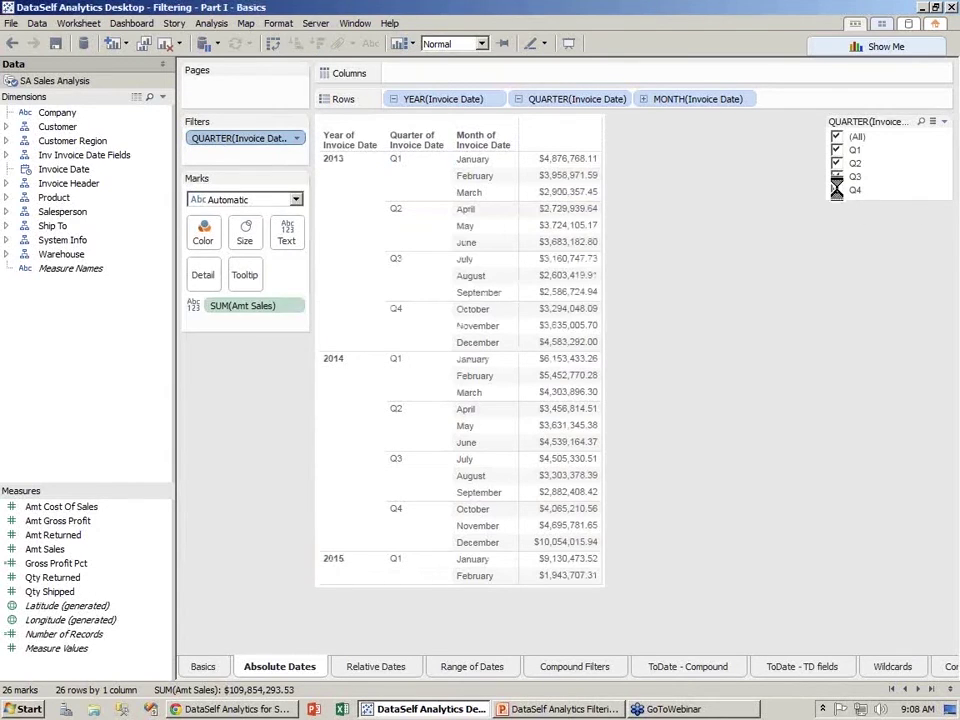
pyautogui.click(836, 190)
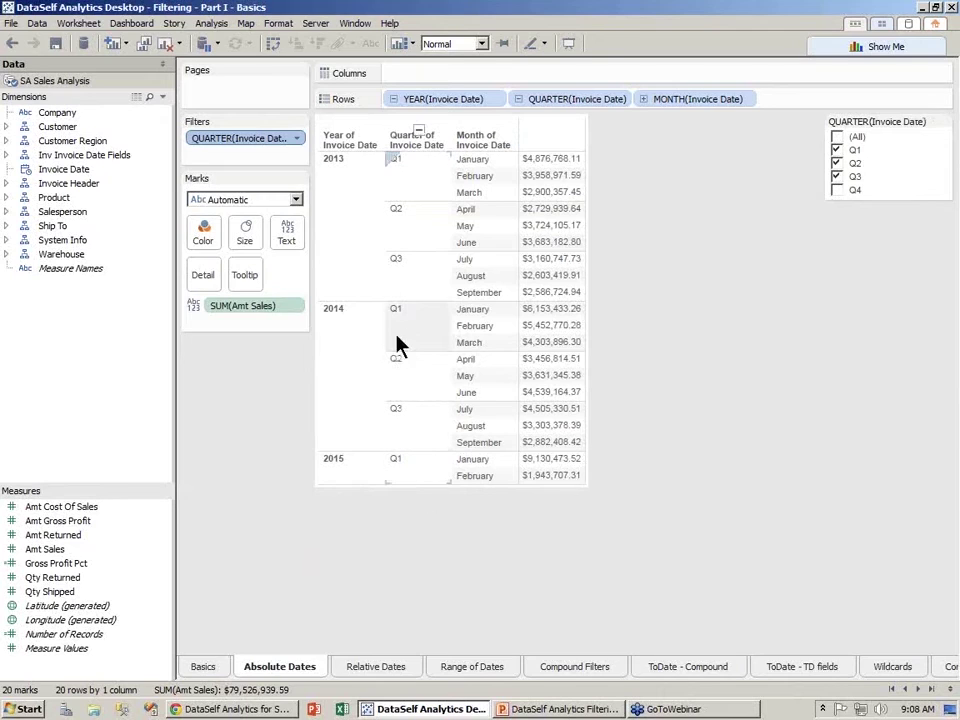
pyautogui.click(837, 176)
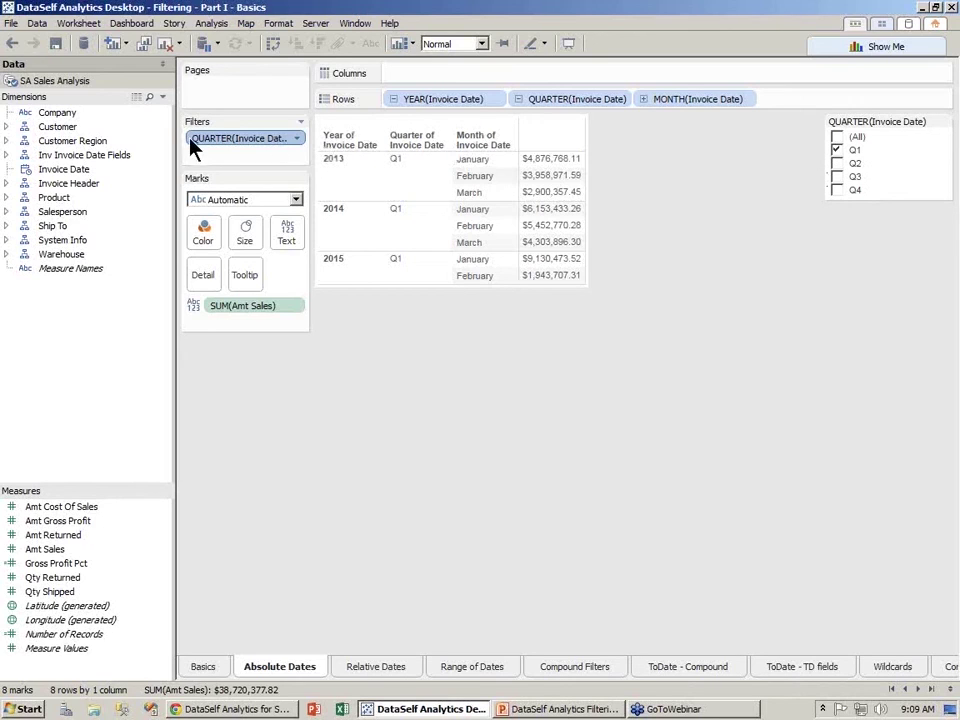
# Remove the quarter filter and start a new filter on Invoice Date
pyautogui.moveTo(228, 142); pyautogui.dragTo(128, 175)
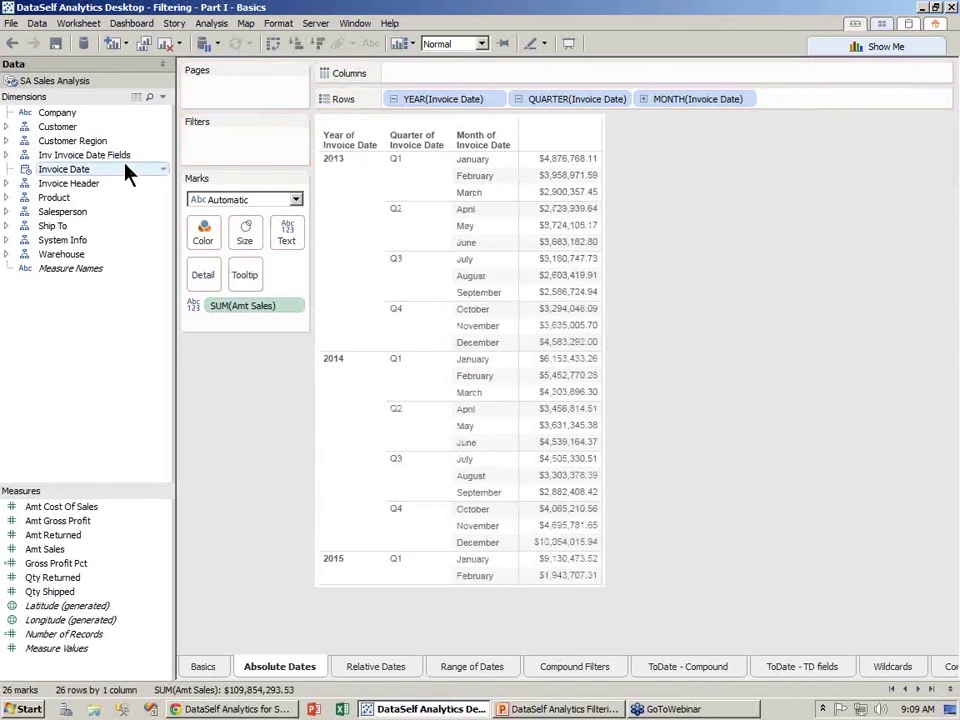
pyautogui.moveTo(62, 173); pyautogui.dragTo(222, 150)
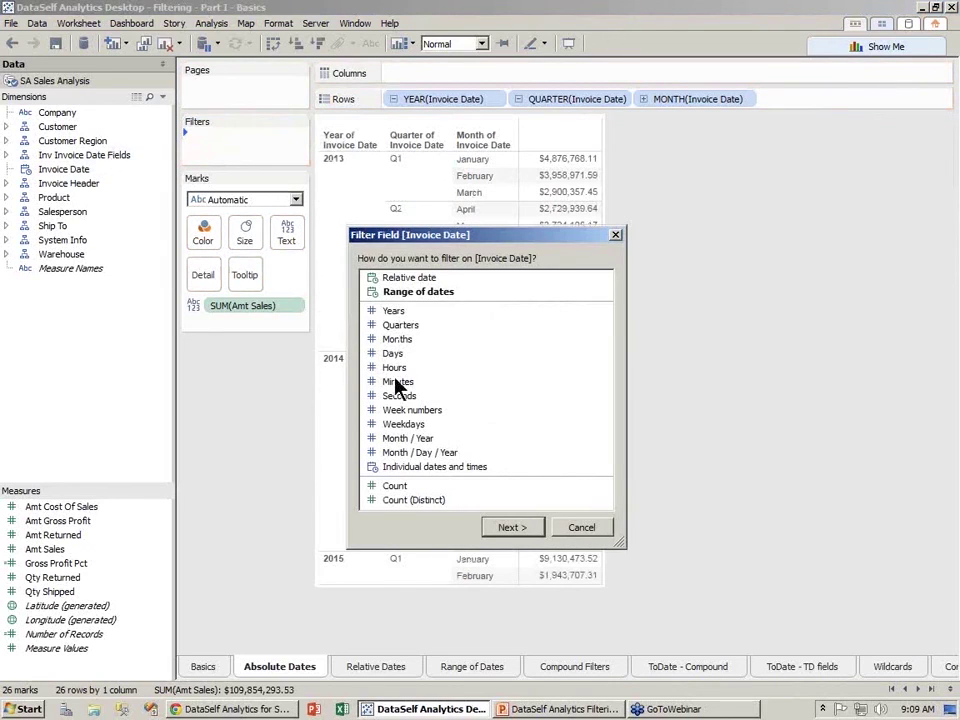